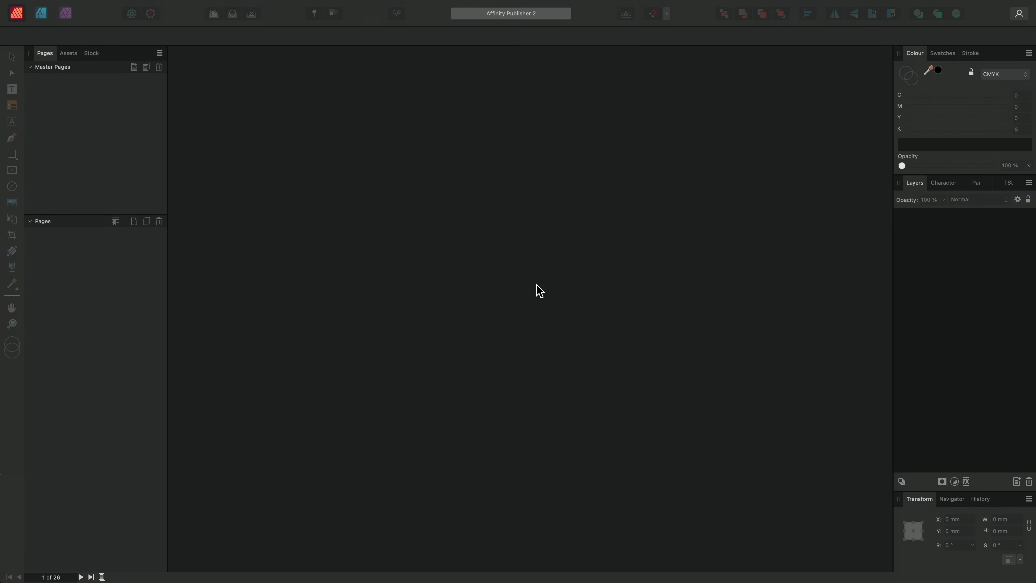
Drag Magazine Example V1.0.idml from Finder into Affinity Publisher 2 to open it.
key("super+Tab")
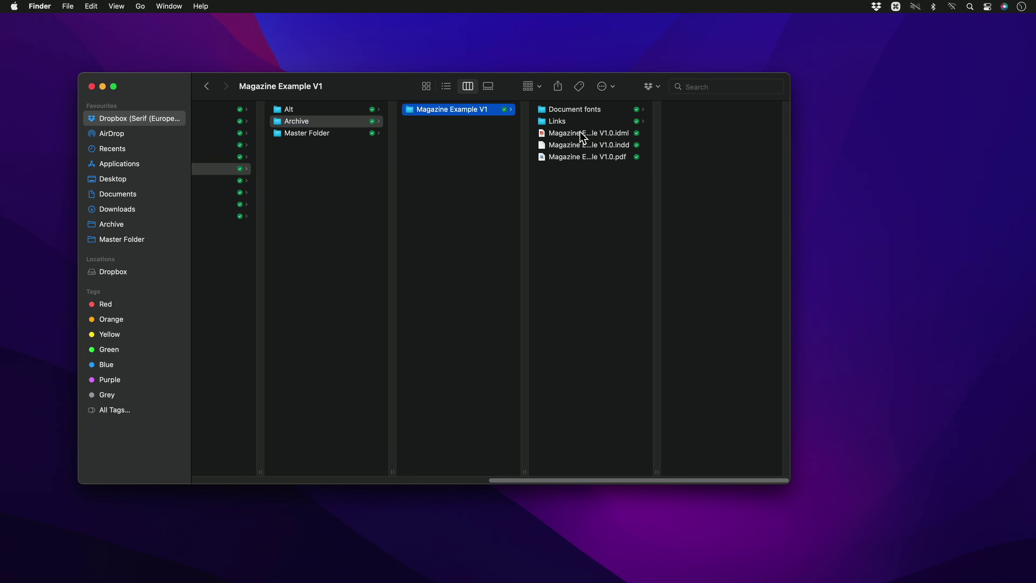
right_click(581, 133)
mouse_move(632, 150)
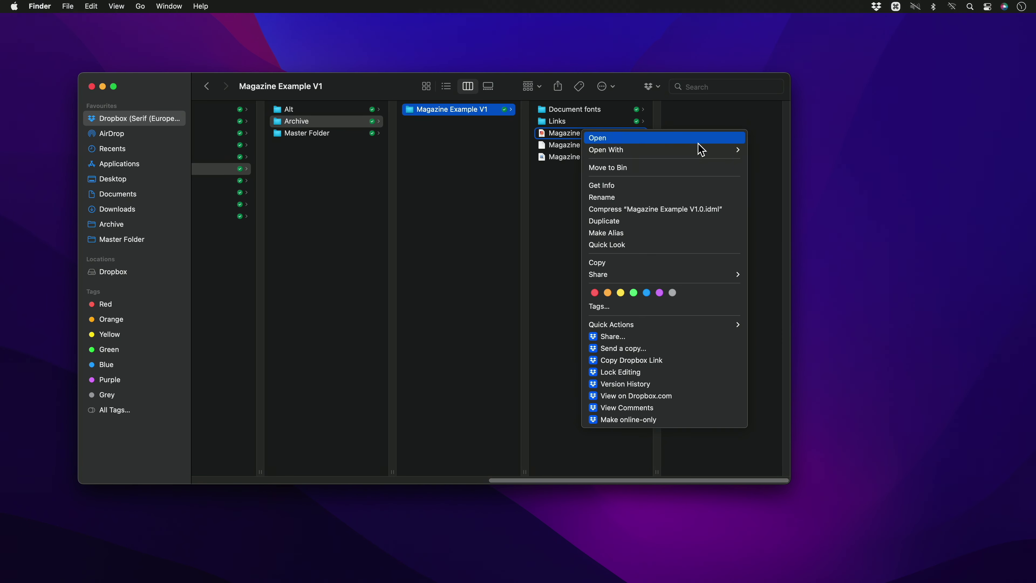
left_click(556, 192)
left_click_drag(596, 139, 550, 277)
key("super+Tab")
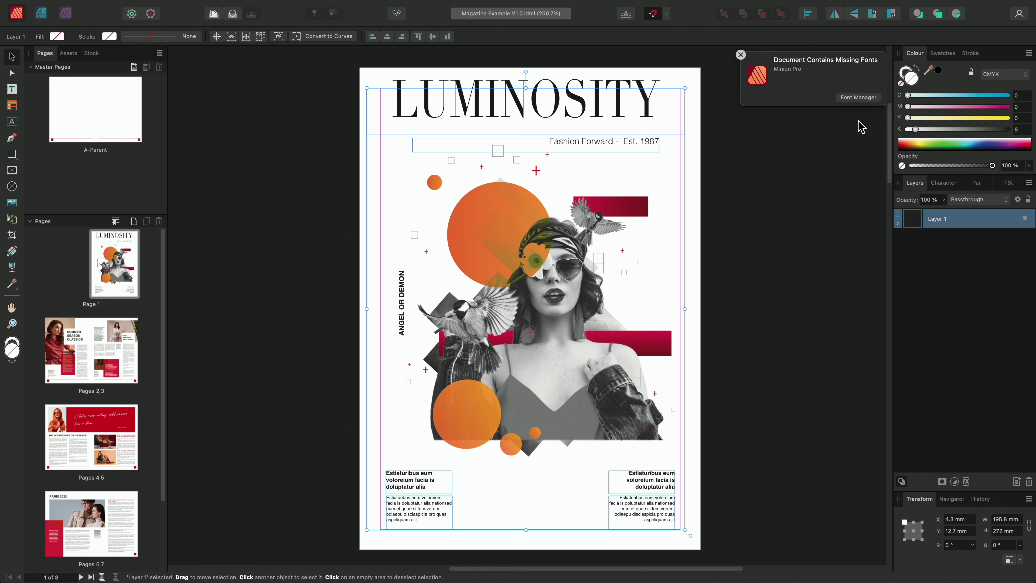
In Font Manager, substitute Arial with Regular style for the missing Minion Pro font.
left_click(859, 98)
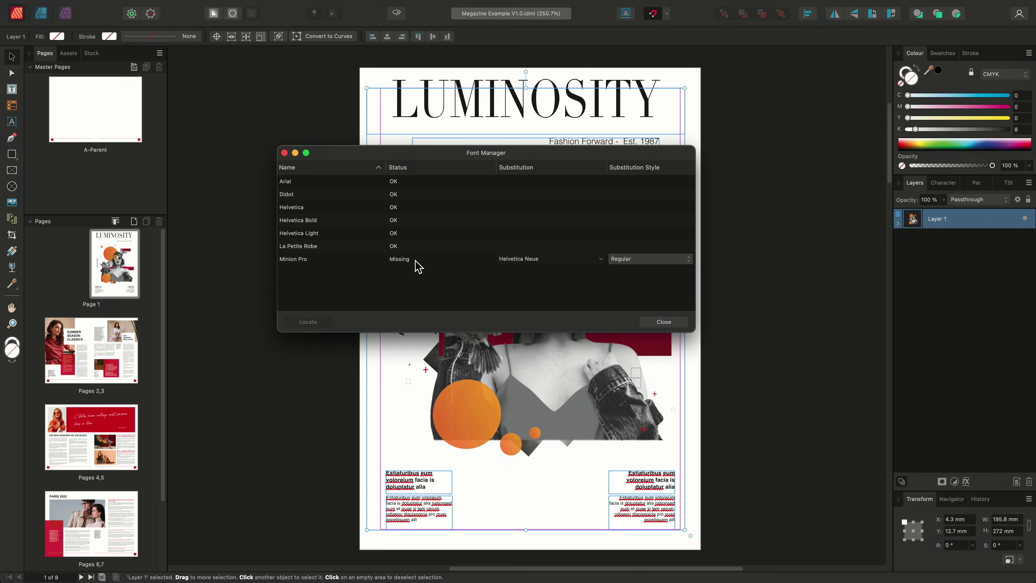
left_click(600, 261)
scroll(575, 292, "down", 5)
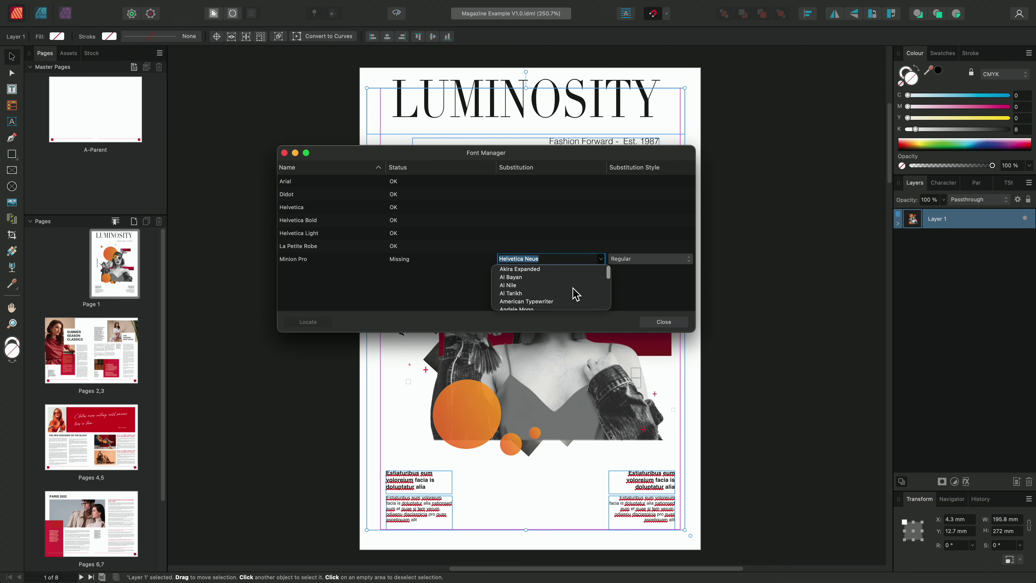
scroll(576, 294, "down", 3)
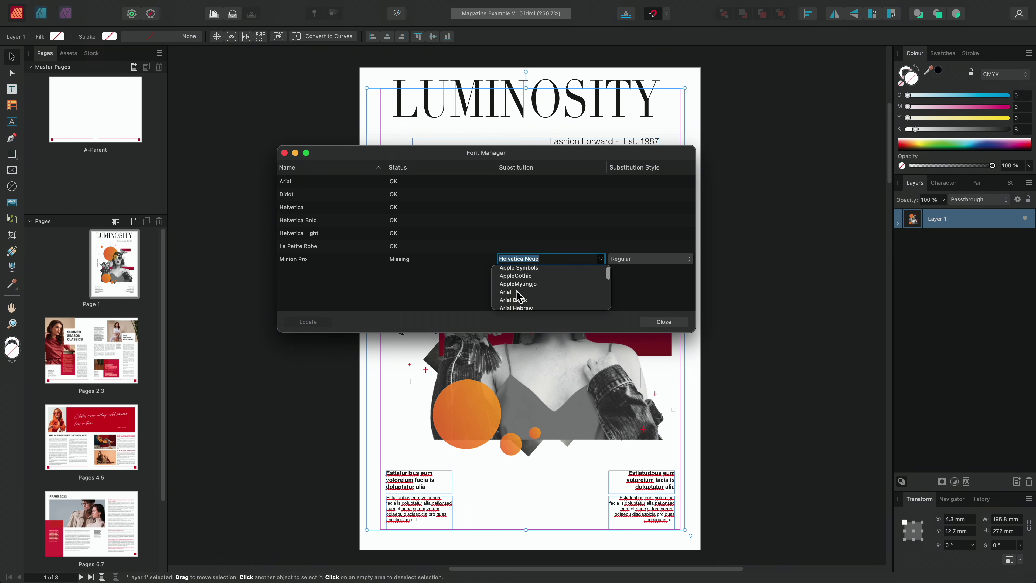
left_click(526, 295)
left_click(652, 259)
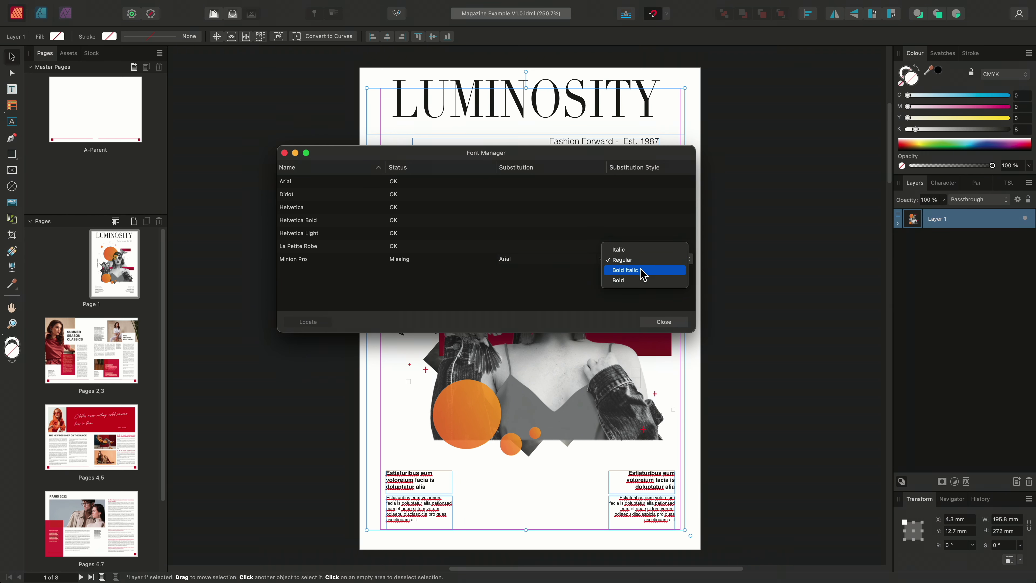
left_click(637, 260)
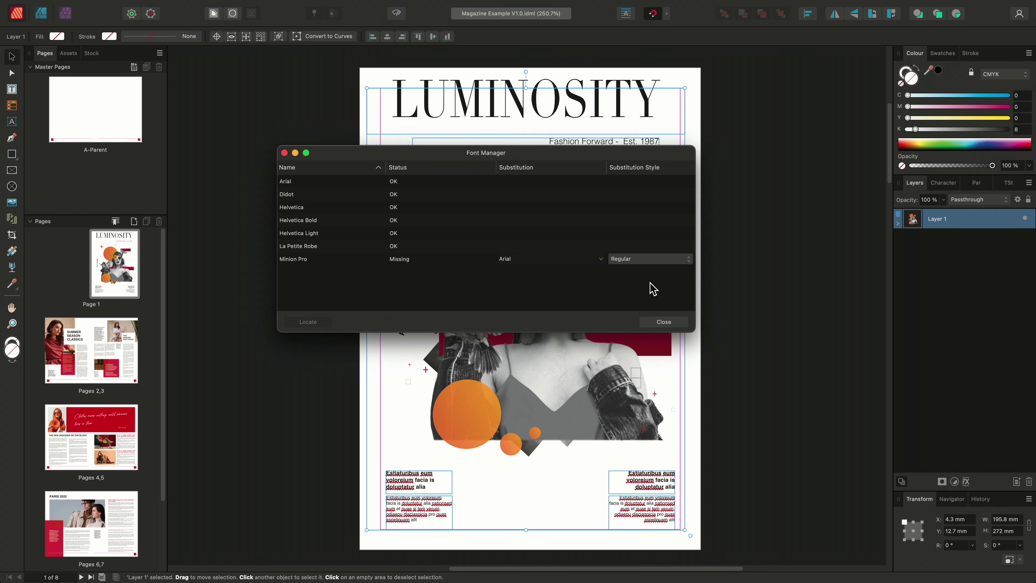
Close Font Manager and scroll through the magazine's pages.
left_click(664, 322)
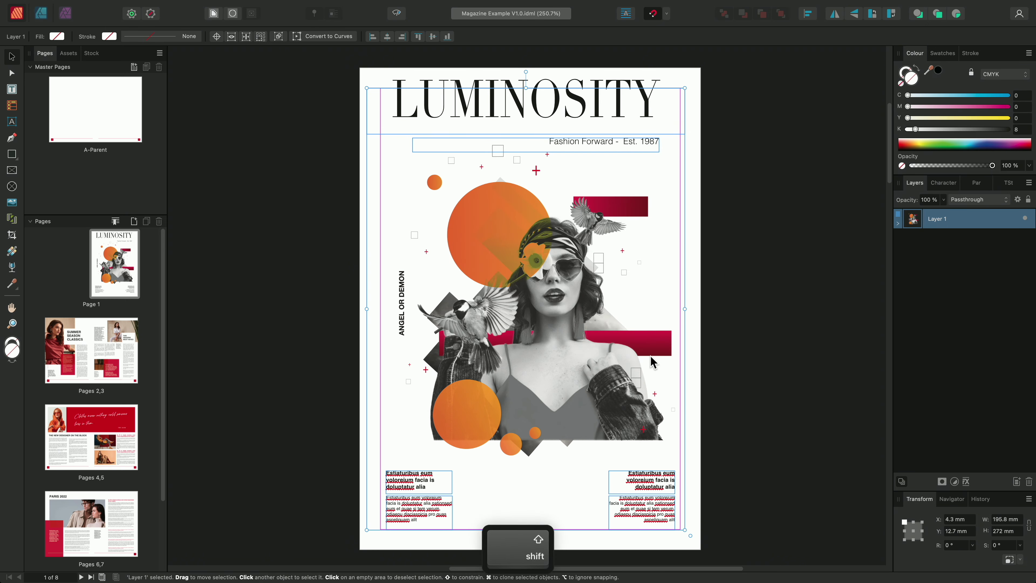
scroll(651, 362, "left", 5)
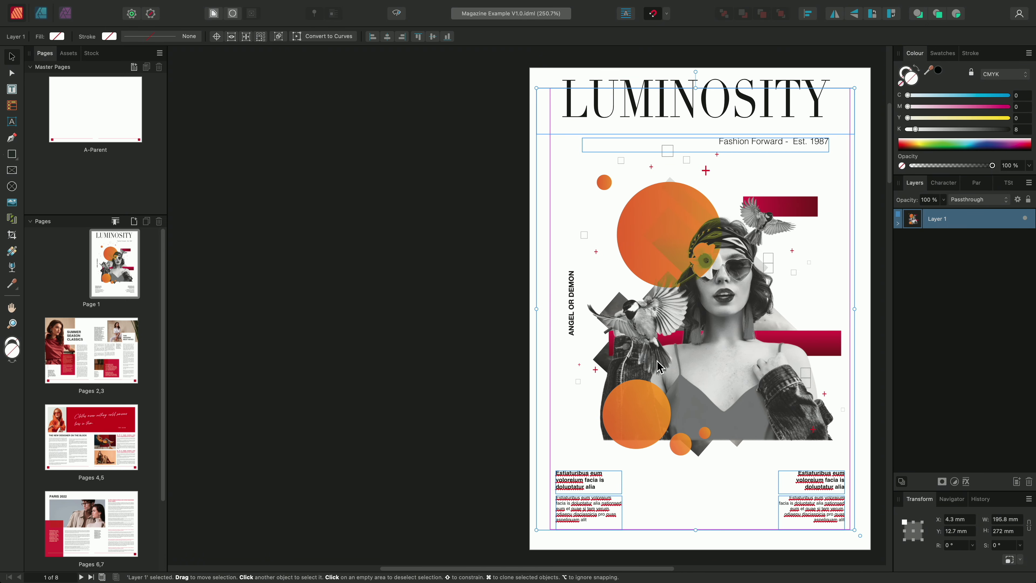
left_click_drag(890, 135, 891, 382)
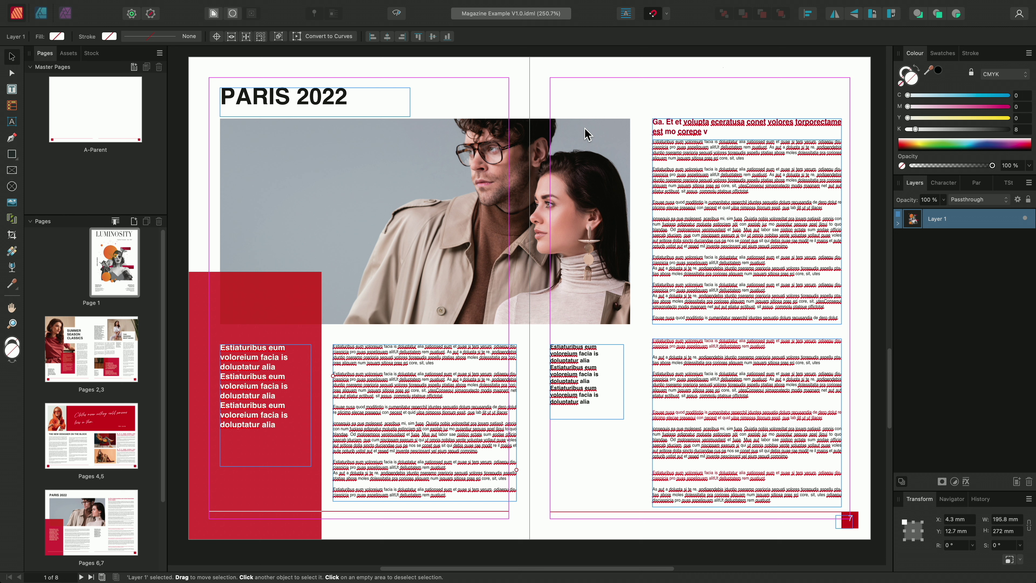
Toggle Preview Mode, then close the magazine document without saving.
left_click(396, 13)
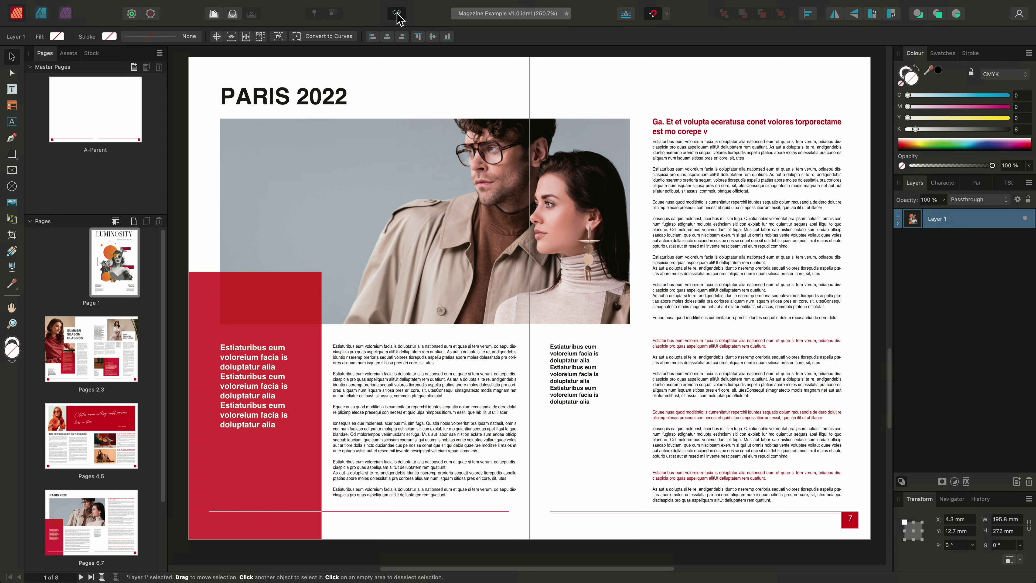
key("super+w")
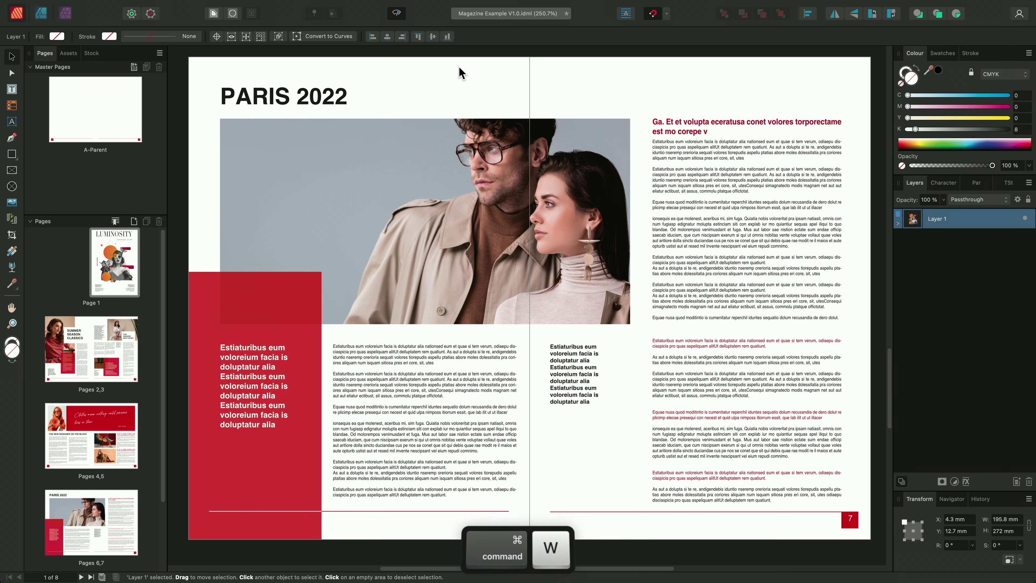
left_click(537, 225)
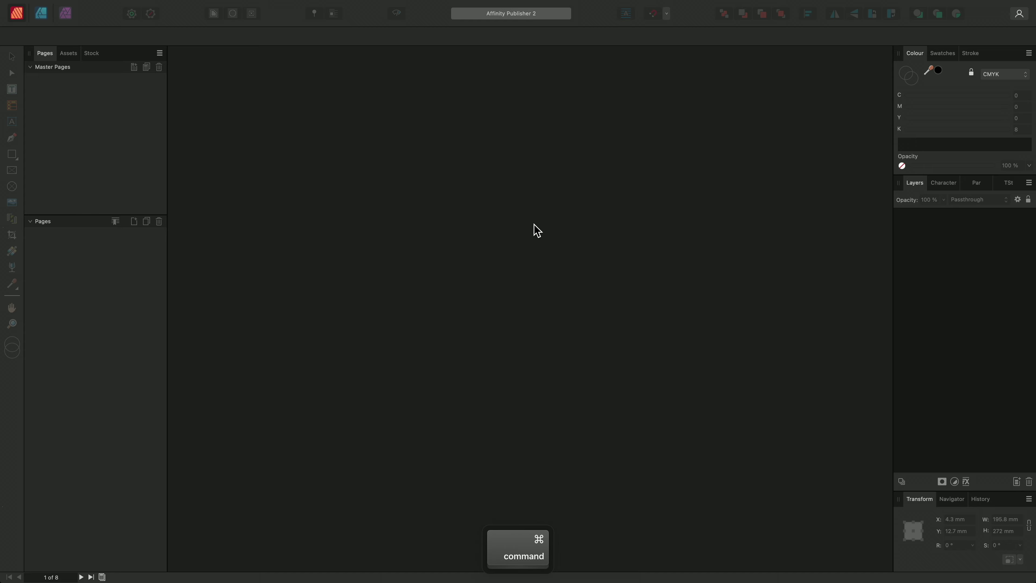
Open Fashion Magazine Template 1.idml from Master Folder > Fashion Magazine with Affinity Publisher 2.
key("super+Tab")
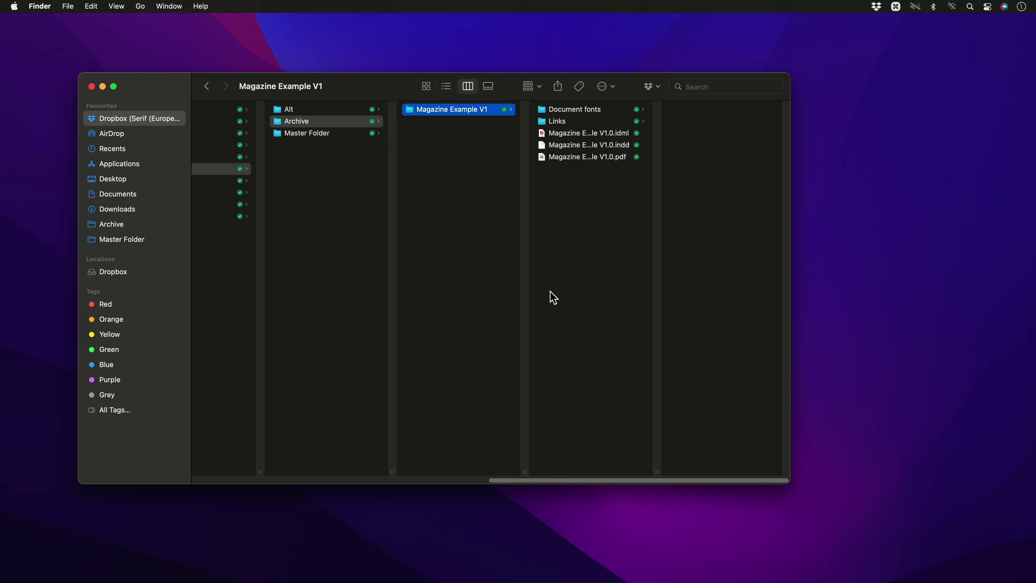
left_click(358, 133)
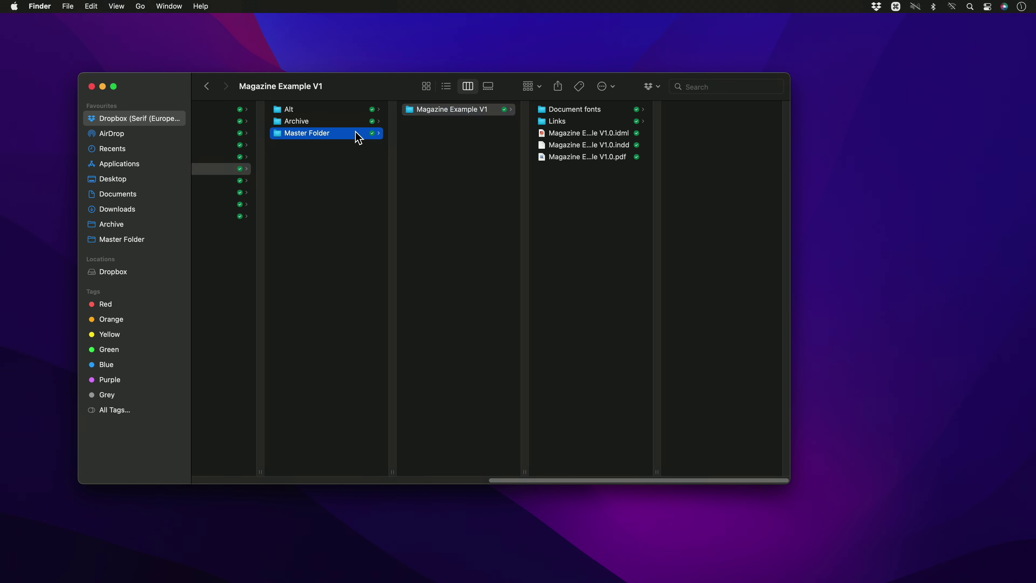
left_click(465, 122)
left_click(609, 133)
right_click(609, 133)
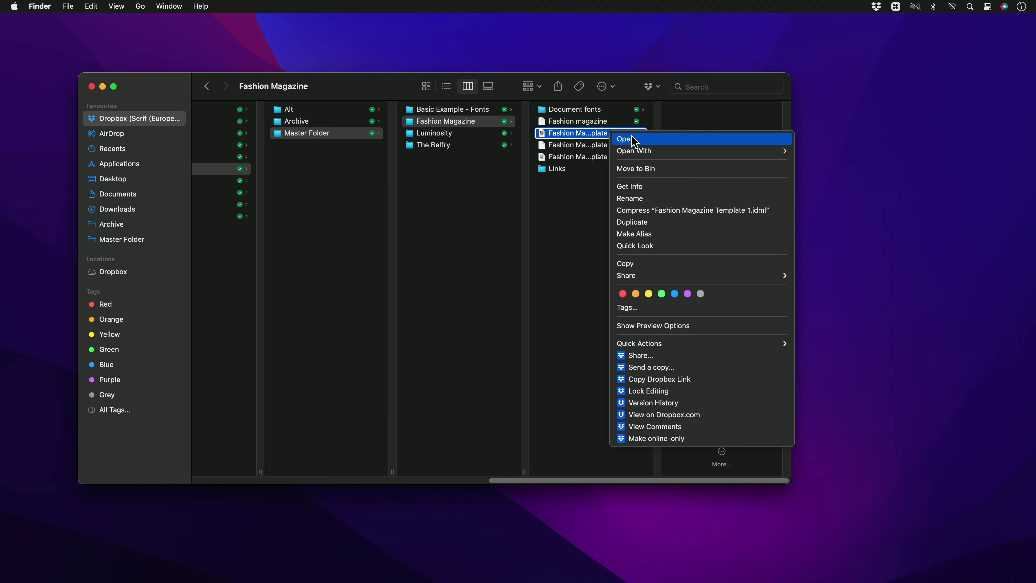
mouse_move(774, 152)
left_click(853, 151)
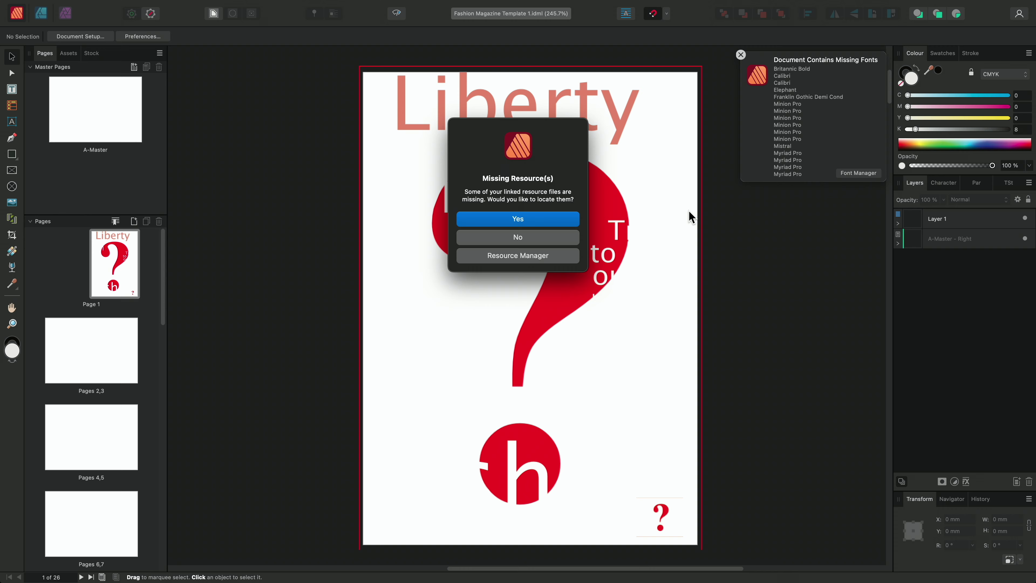
Answer Yes in the Missing Resource(s) prompt to locate the missing linked files.
left_click(546, 219)
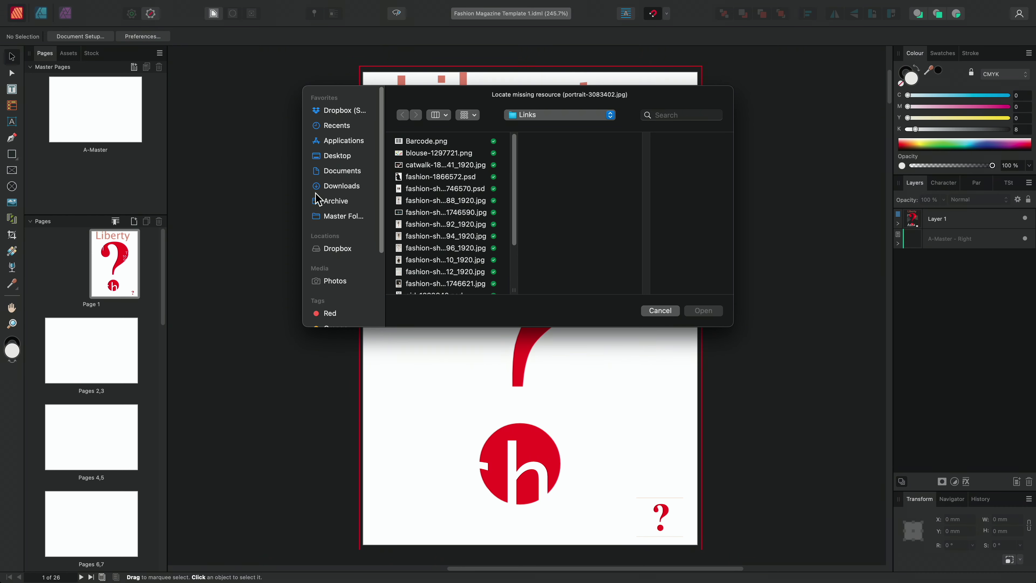
Relink portrait-3083402.jpg and Barcode.png from Master Folder > Fashion Magazine > Links.
left_click(331, 223)
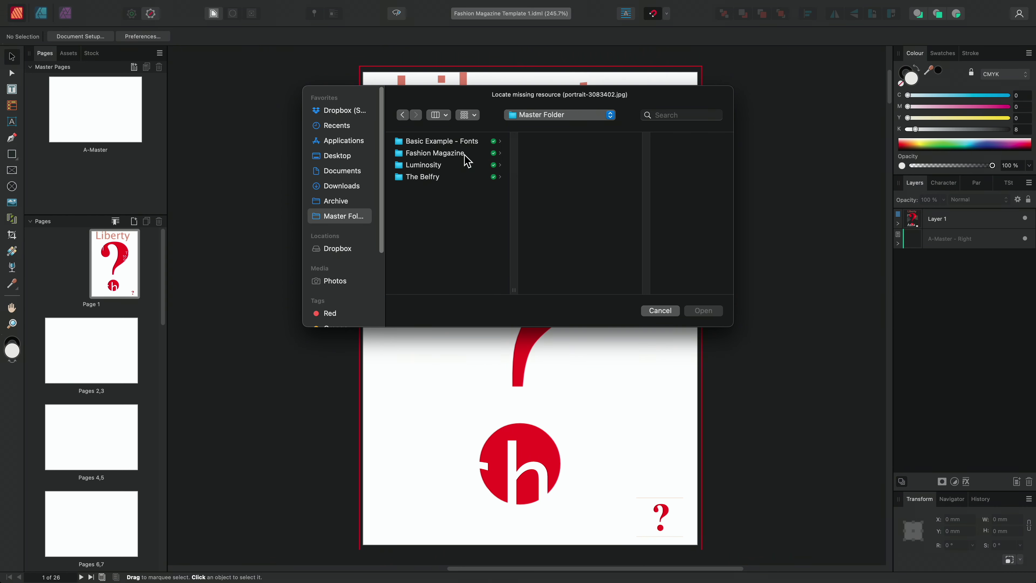
left_click(455, 156)
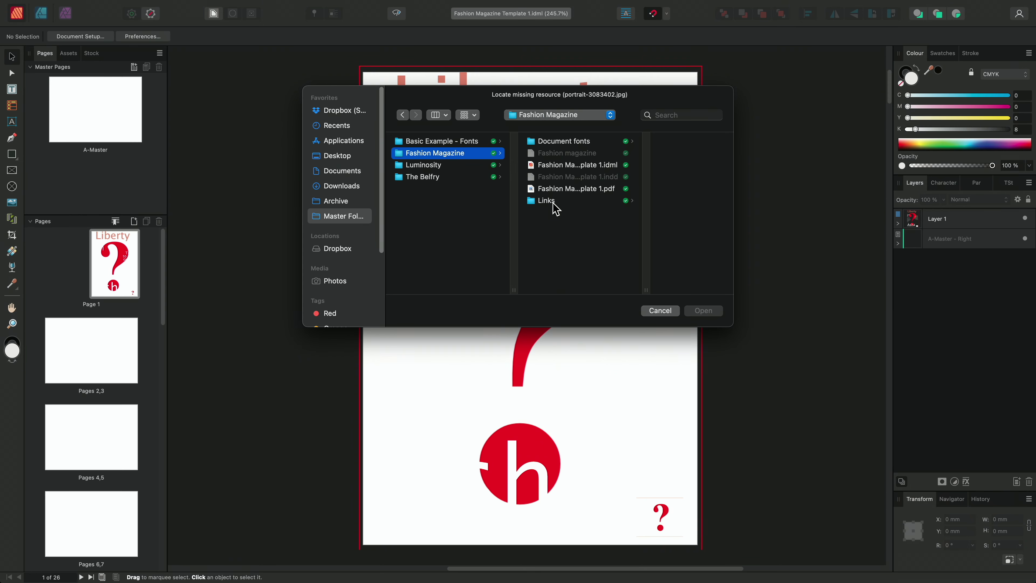
left_click(556, 208)
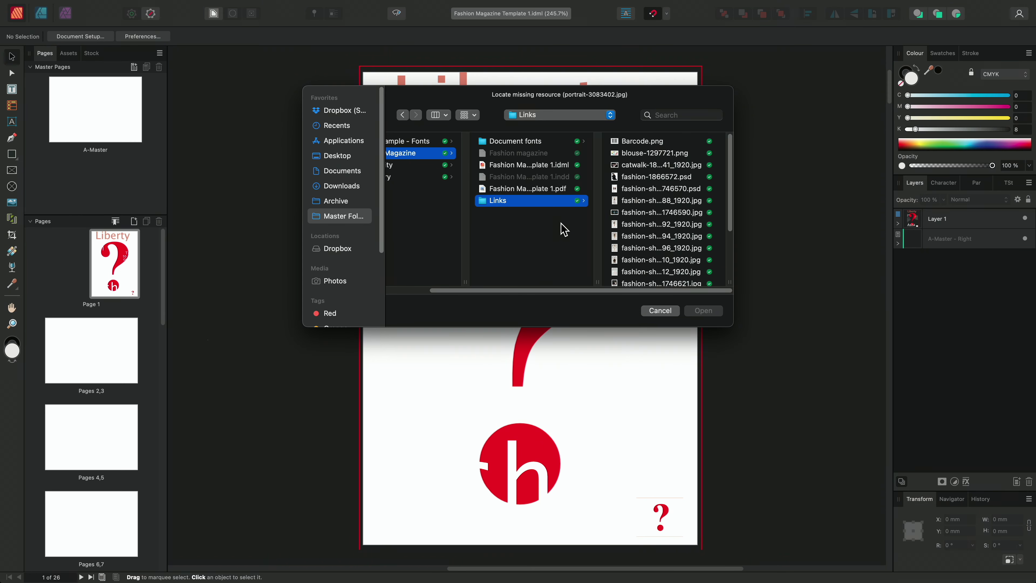
left_click_drag(732, 155, 731, 208)
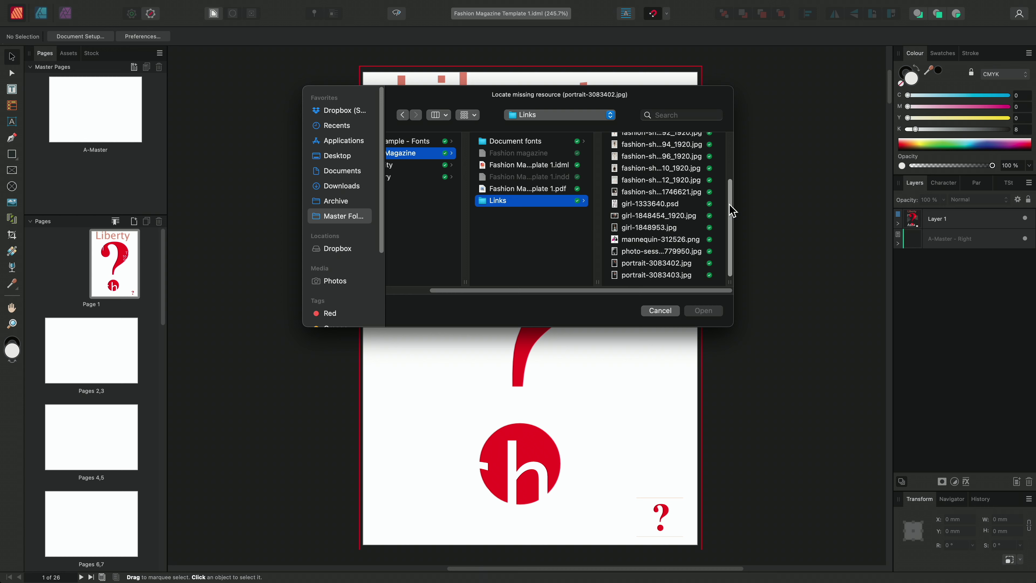
left_click(670, 264)
left_click(703, 311)
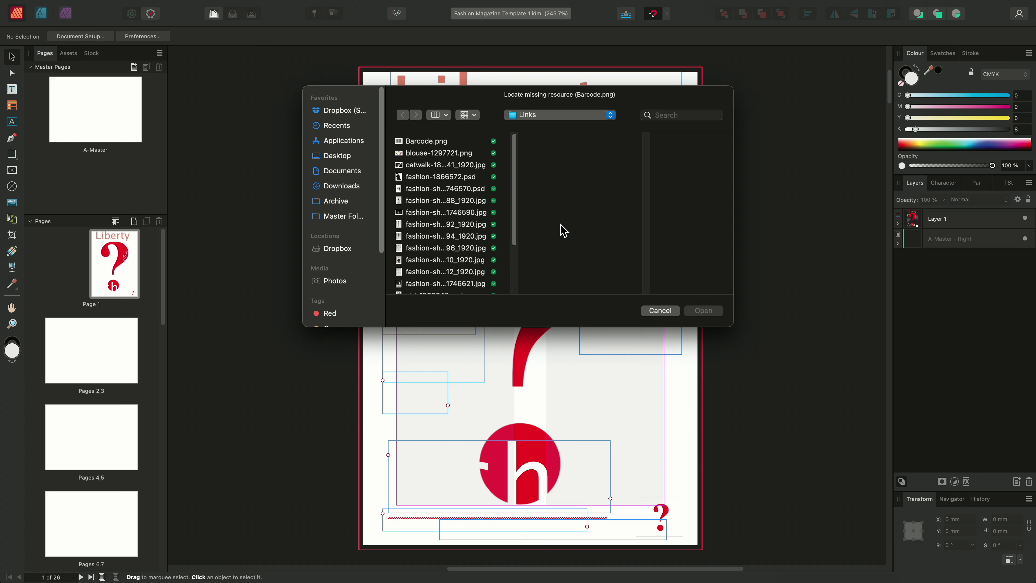
left_click(442, 141)
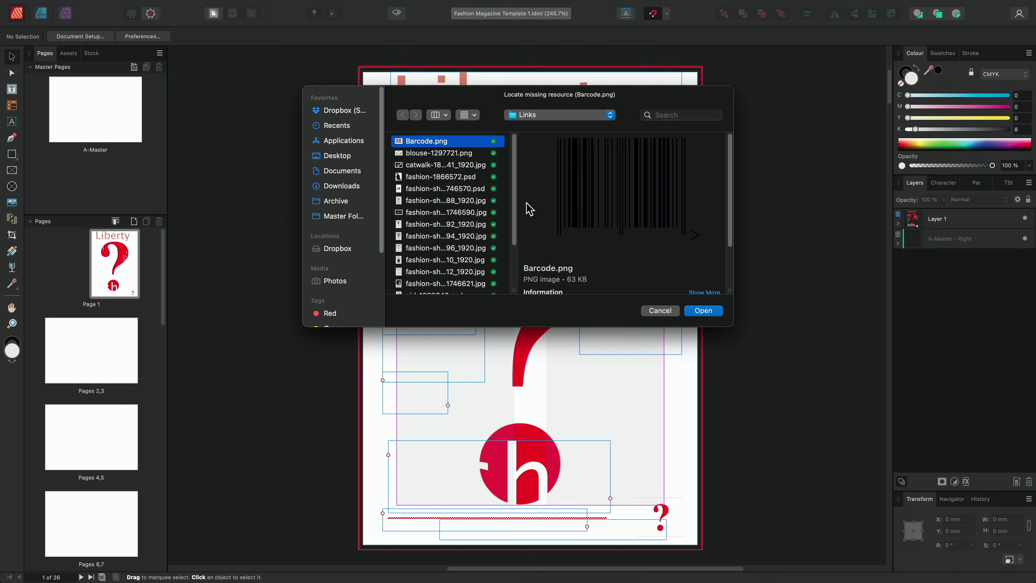
left_click(709, 311)
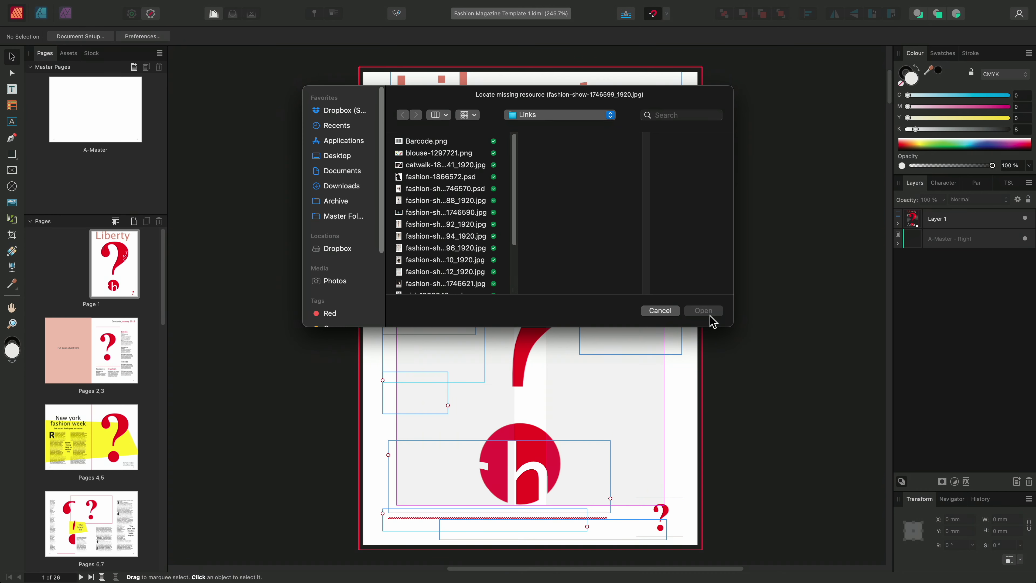
Skip the remaining missing image and choose to link images rather than embed them.
left_click(660, 311)
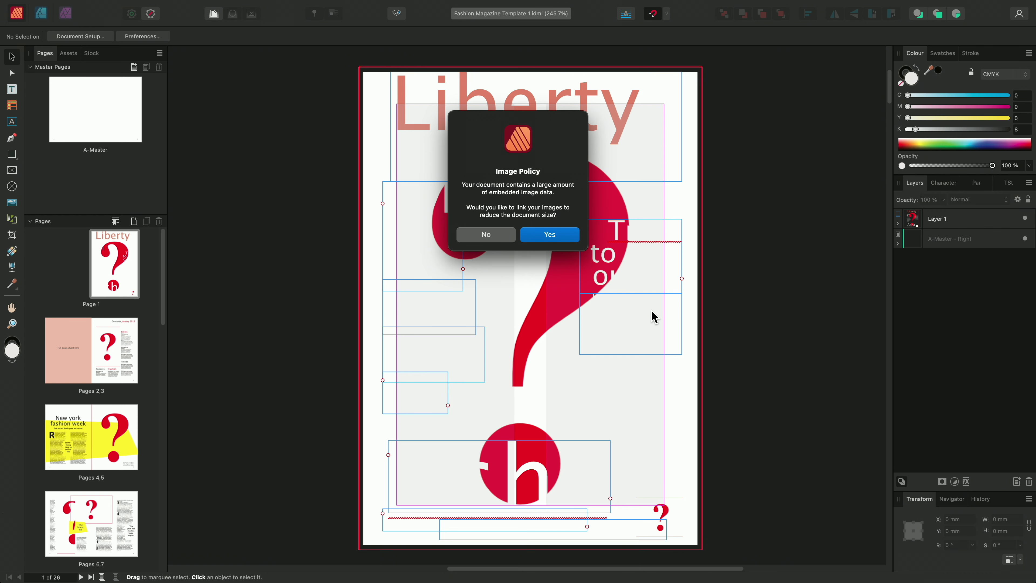
left_click(560, 239)
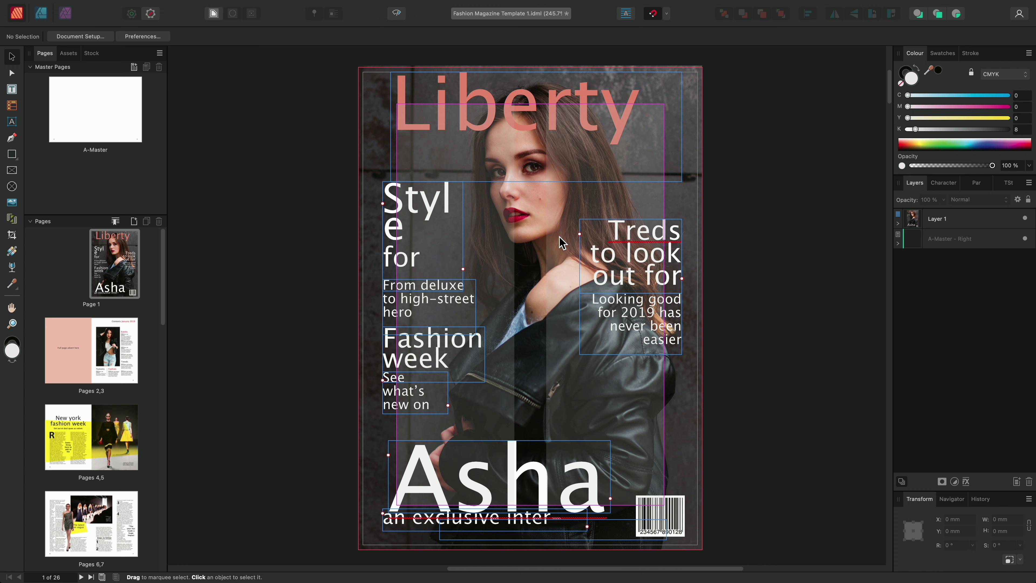
Correct the cover headline 'Treds' to 'Trends', then zoom out to the pages 24–25 spread.
double_click(650, 231)
type("n")
scroll(653, 285, "left", 5)
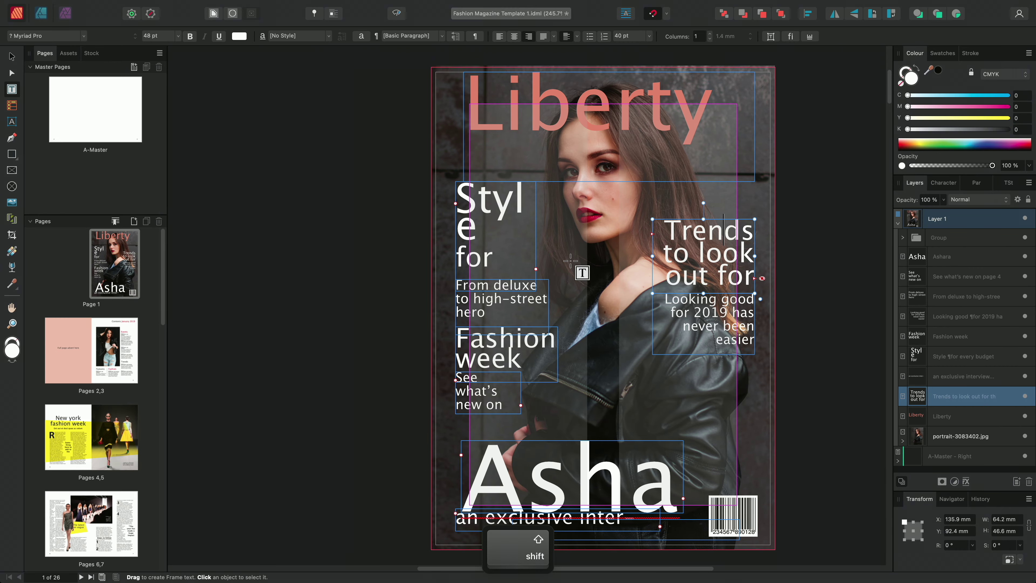
left_click_drag(889, 87, 885, 461)
scroll(717, 419, "down", 5)
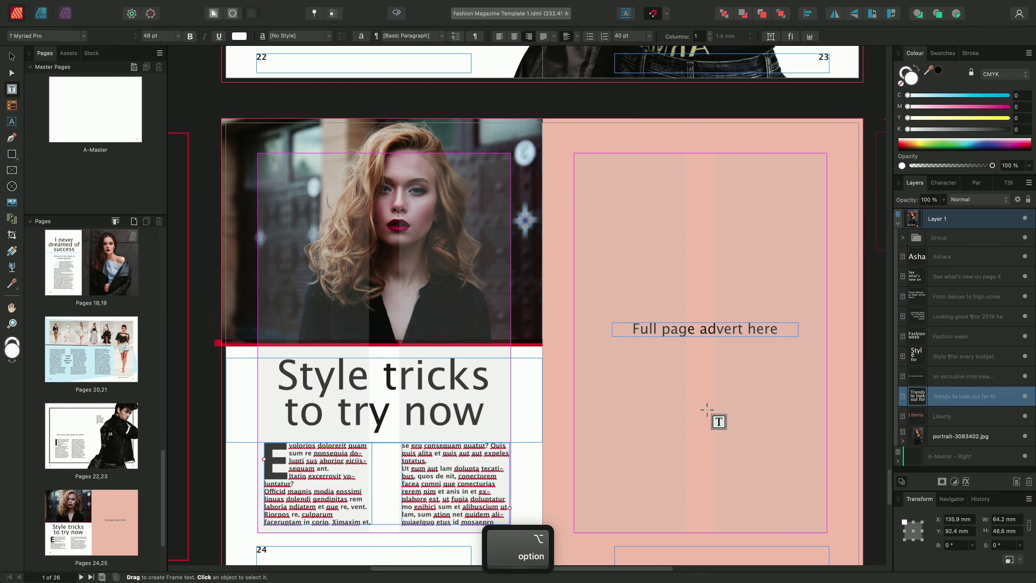
scroll(763, 355, "down", 3)
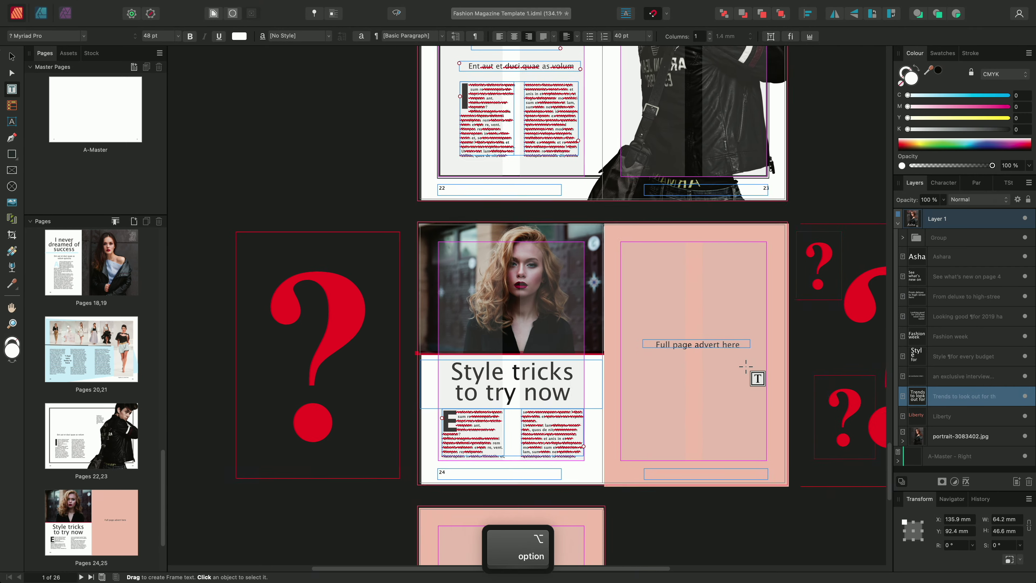
scroll(691, 287, "down", 3)
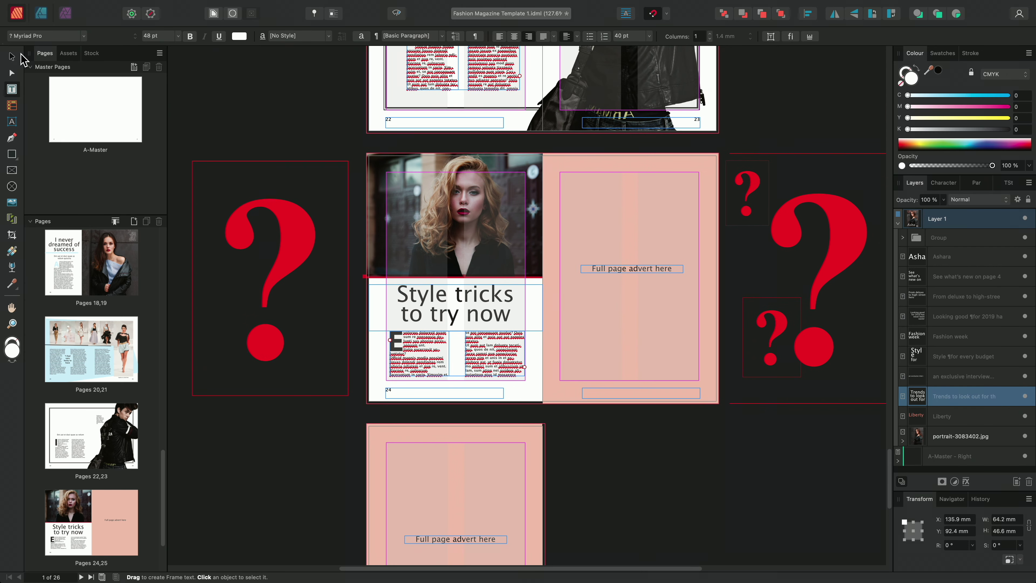
Delete both question-mark images beside pages 24–25 and view the pages in Preview mode.
left_click(12, 56)
left_click(296, 234)
left_click(761, 216, "shift")
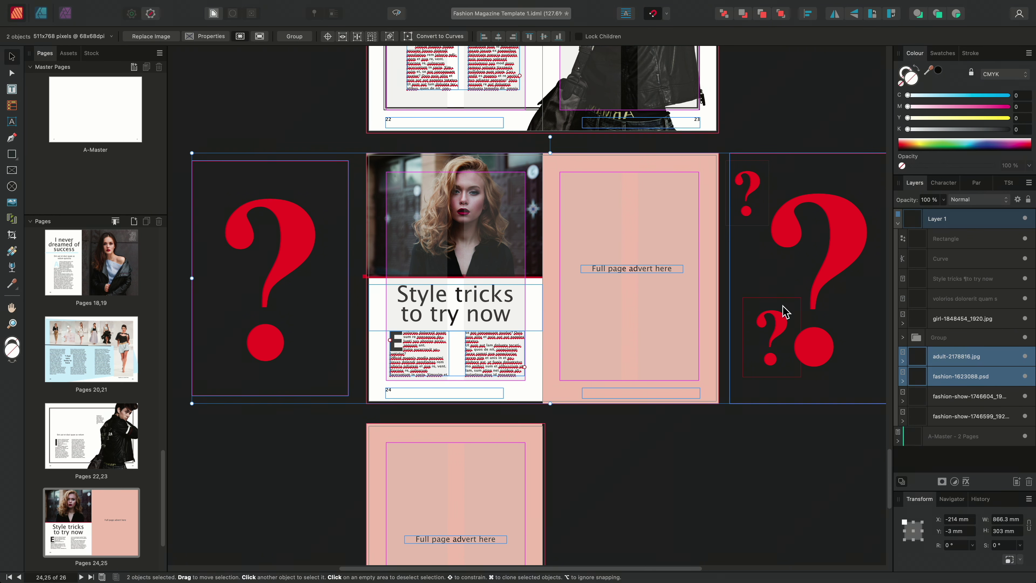
key("Delete")
key("Delete")
key("Delete")
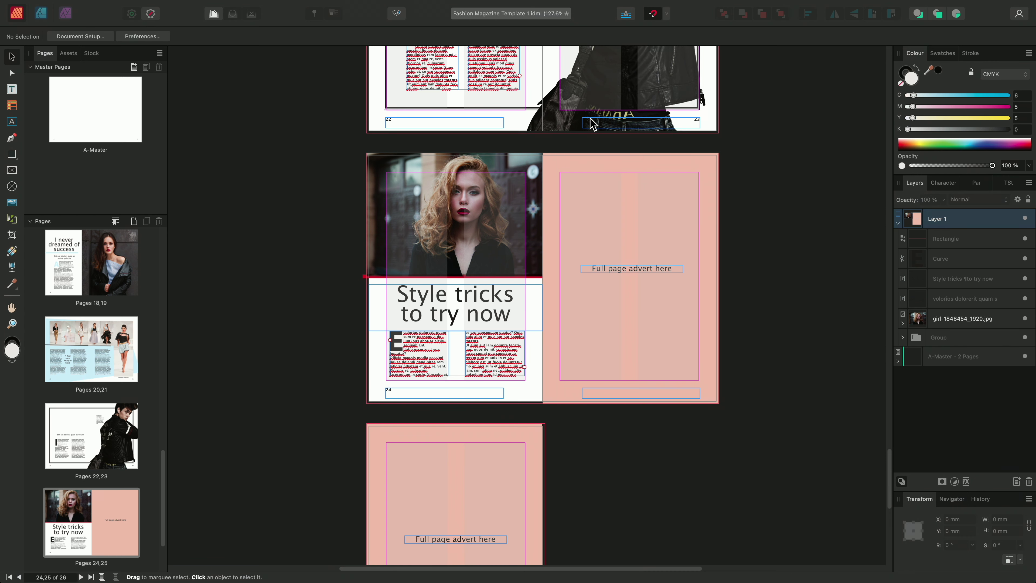
left_click(396, 14)
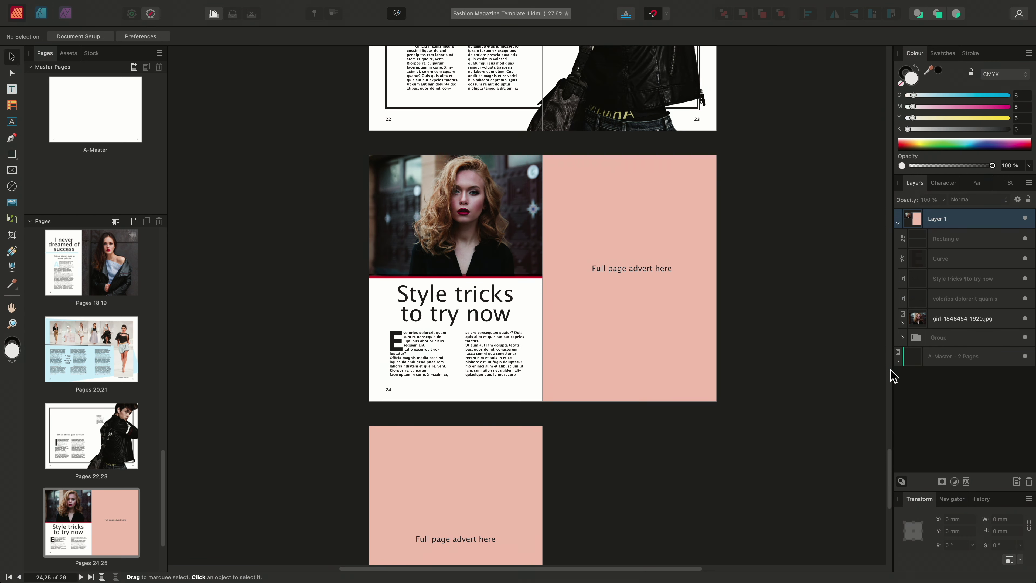
left_click_drag(890, 469, 854, 171)
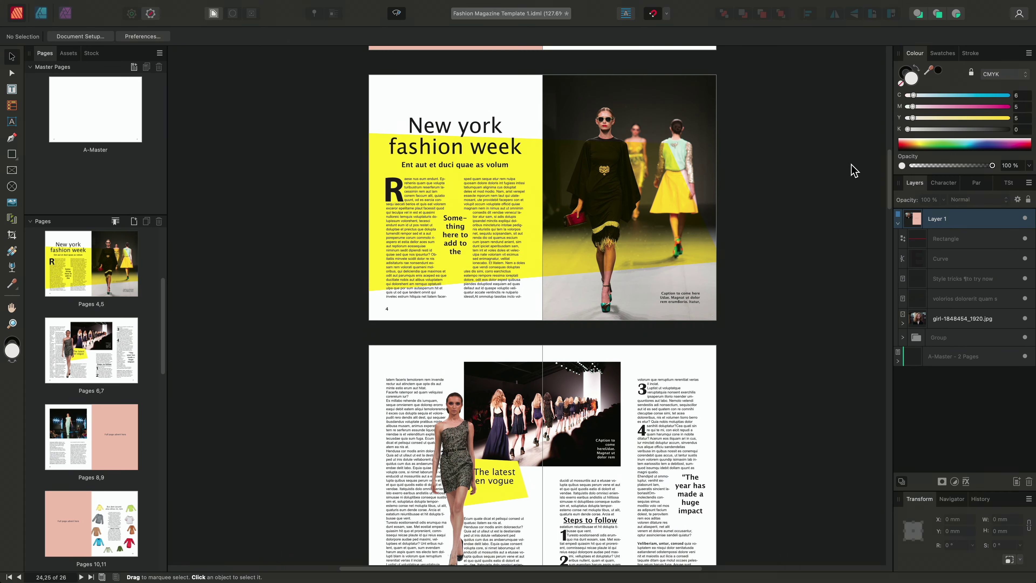
Create a new A4 document in landscape orientation.
key("super+n")
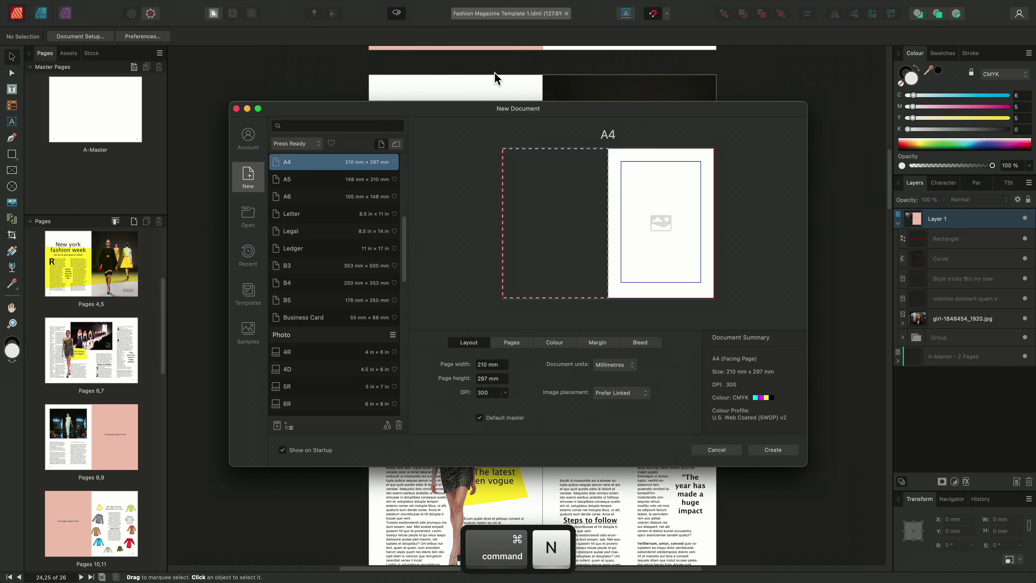
left_click(396, 145)
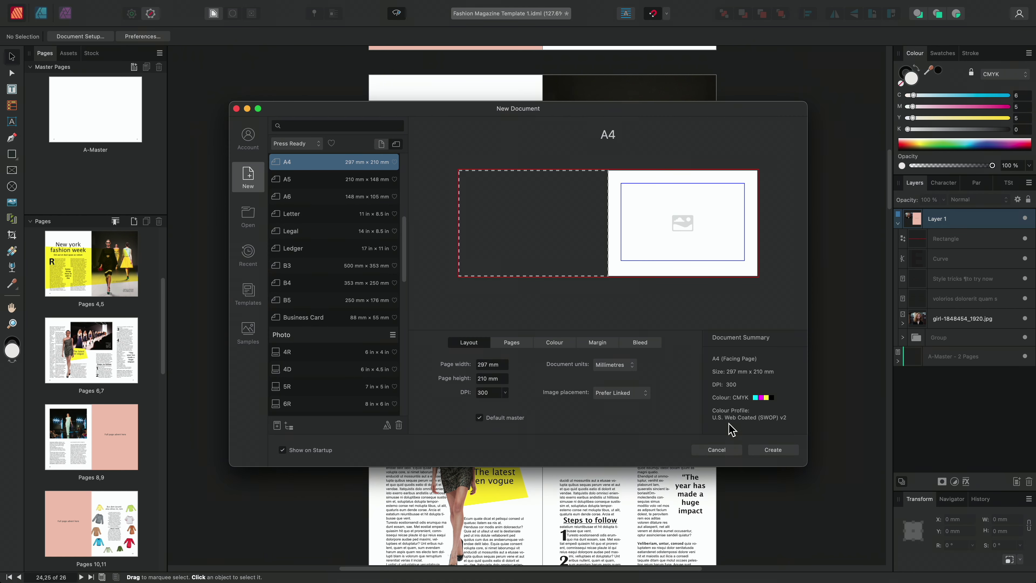
left_click(757, 450)
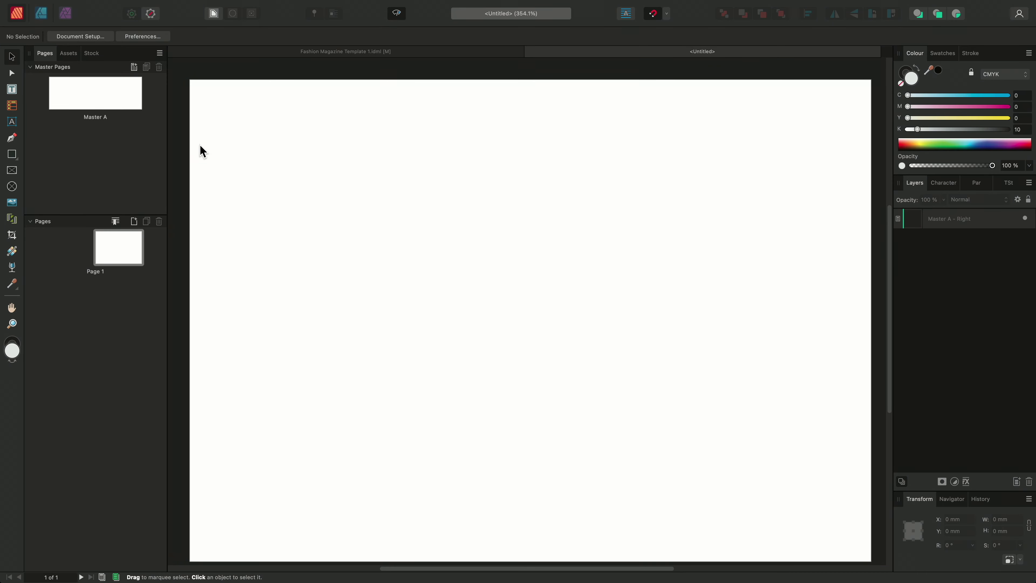
Draw a picture frame covering the whole 297 × 210 mm page.
left_click(15, 176)
left_click_drag(191, 80, 872, 515)
scroll(605, 337, "down", 2)
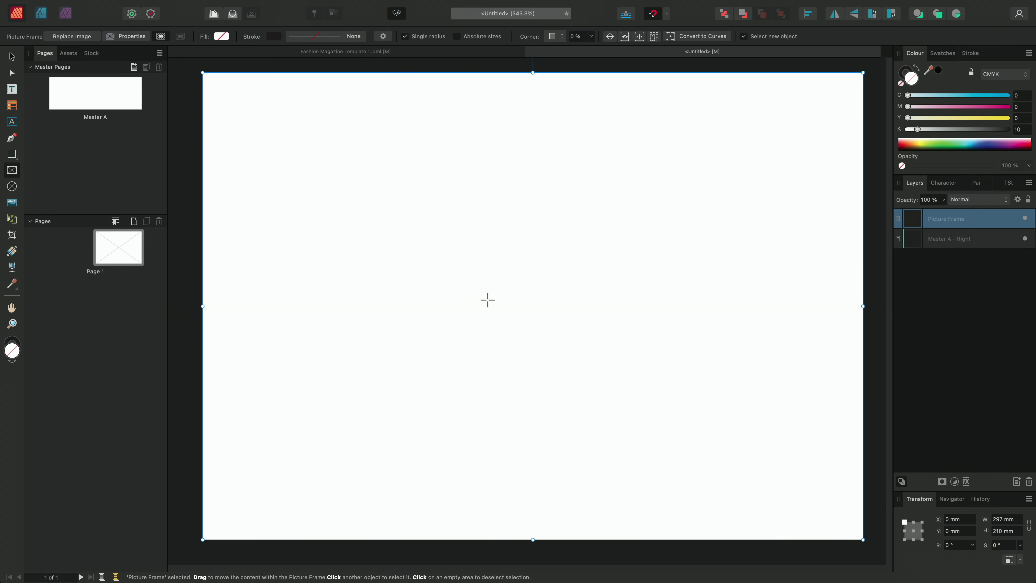
Load The Belfry .idml from Master Folder > The Belfry > The Belfry _idml for placing.
left_click(12, 203)
left_click(351, 301)
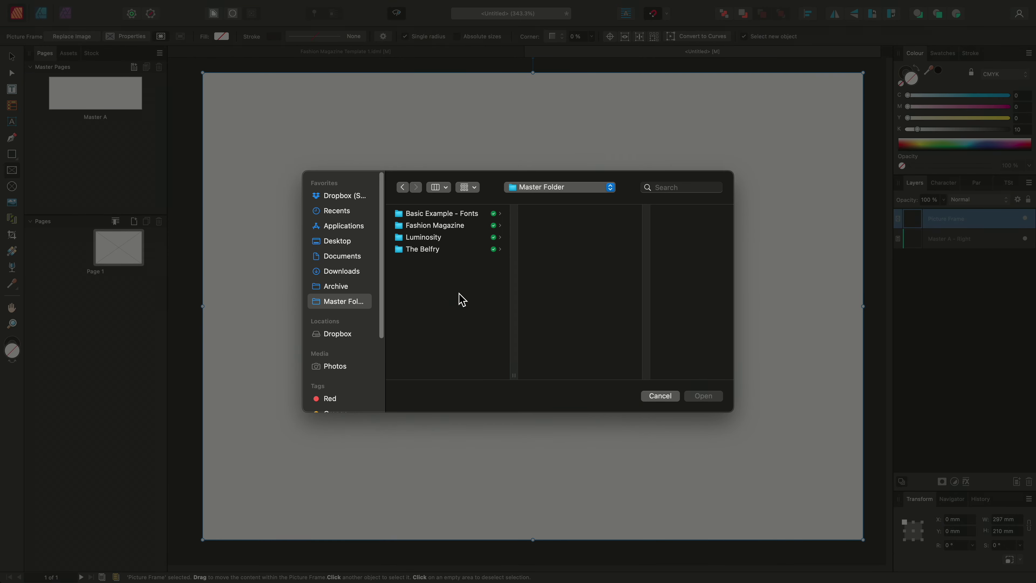
left_click(454, 250)
left_click(597, 214)
left_click(675, 227)
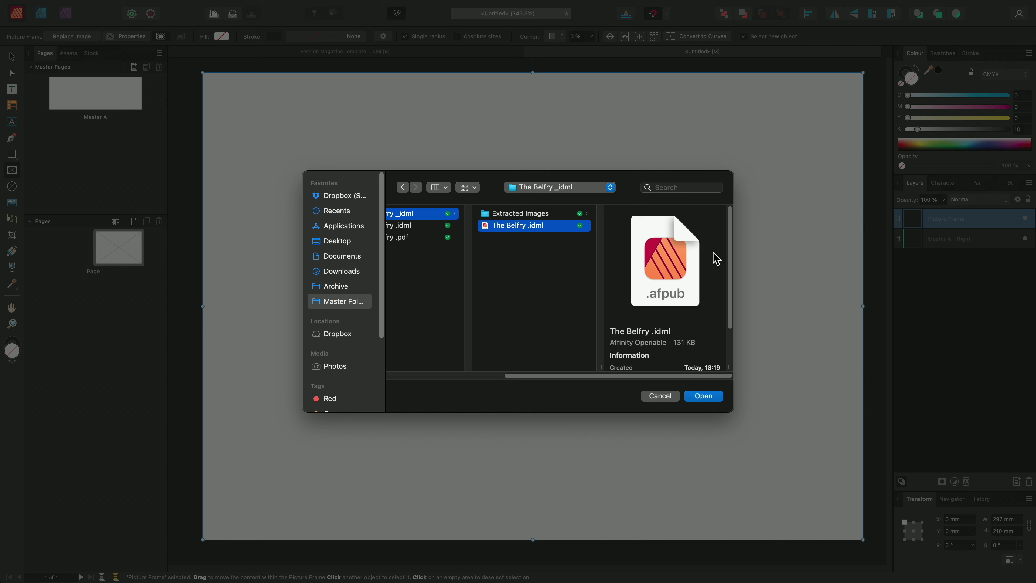
left_click(707, 399)
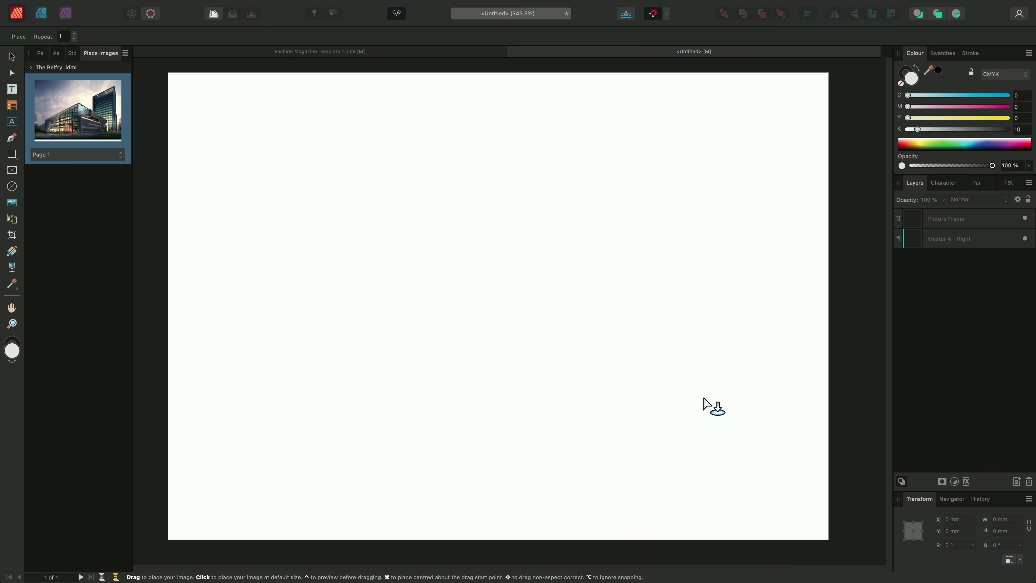
Expand the Place Images page list to show all ten Belfry pages as thumbnails.
key("ctrl")
left_click(79, 157)
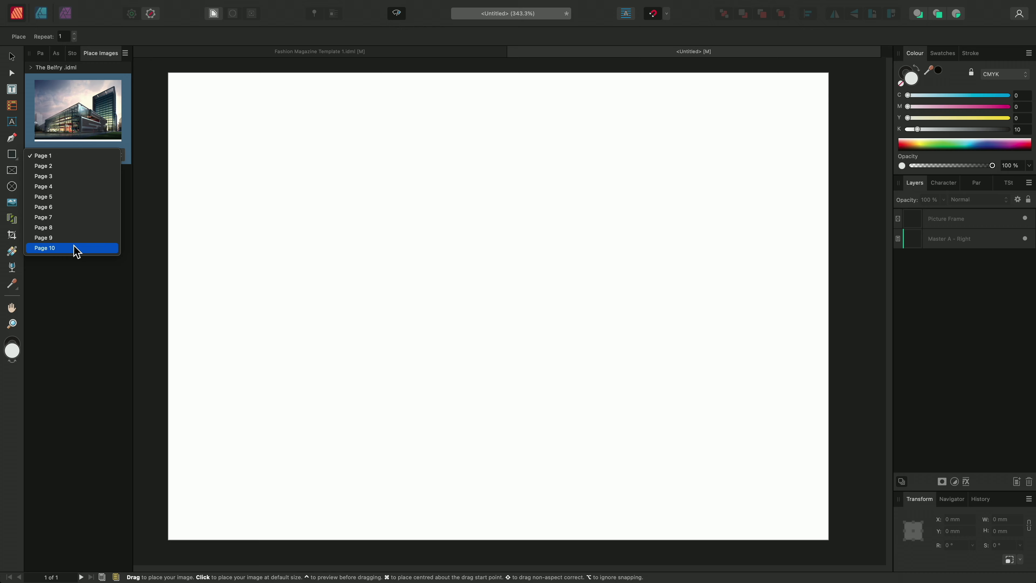
left_click(32, 68)
scroll(90, 261, "down", 10)
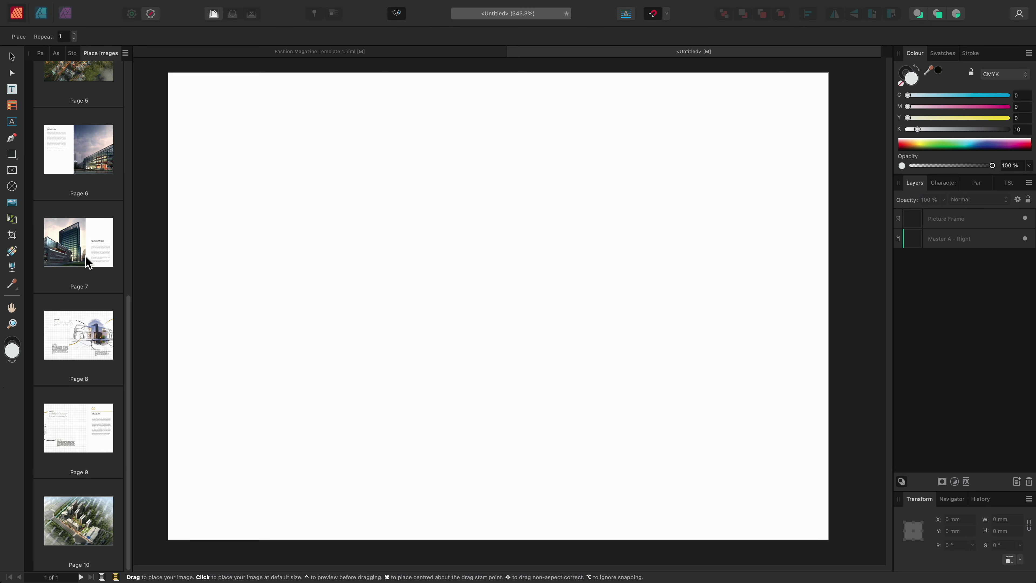
Place all ten Belfry pages into the document, then view Page 1 zoomed out.
left_click(95, 530, "shift")
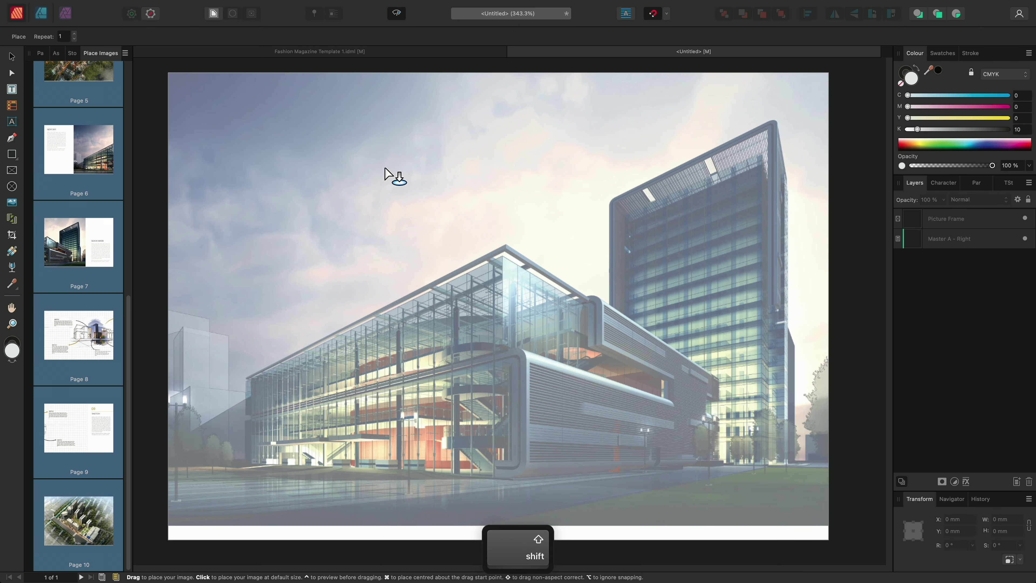
left_click(345, 178)
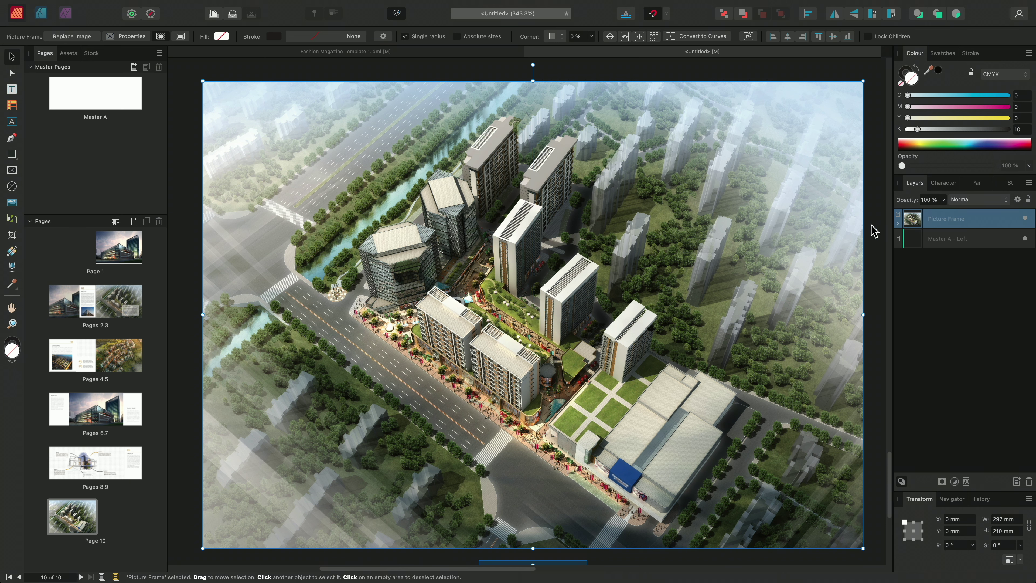
left_click(122, 256)
scroll(683, 208, "down", 8)
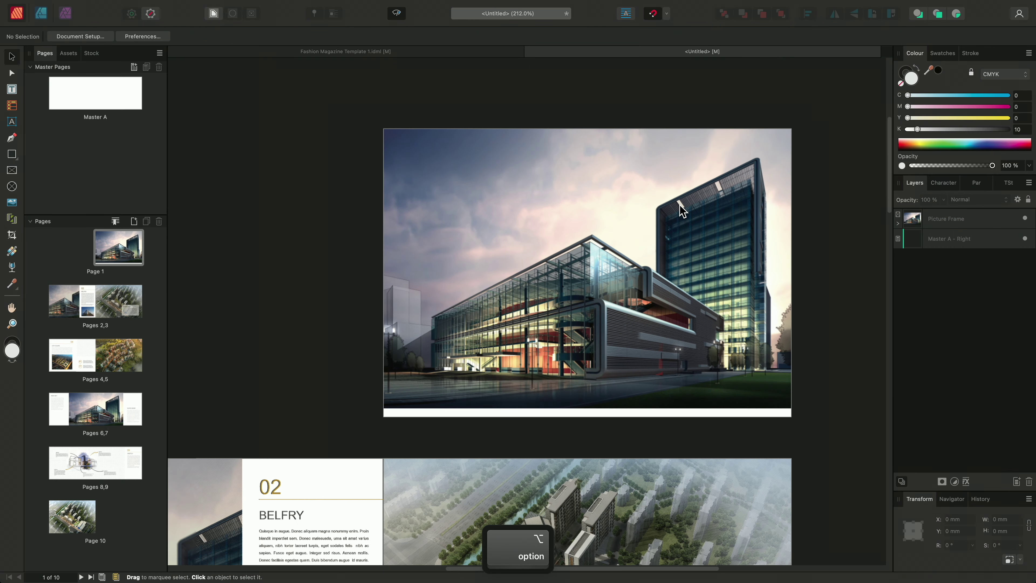
scroll(679, 208, "left", 3)
left_click_drag(889, 163, 892, 267)
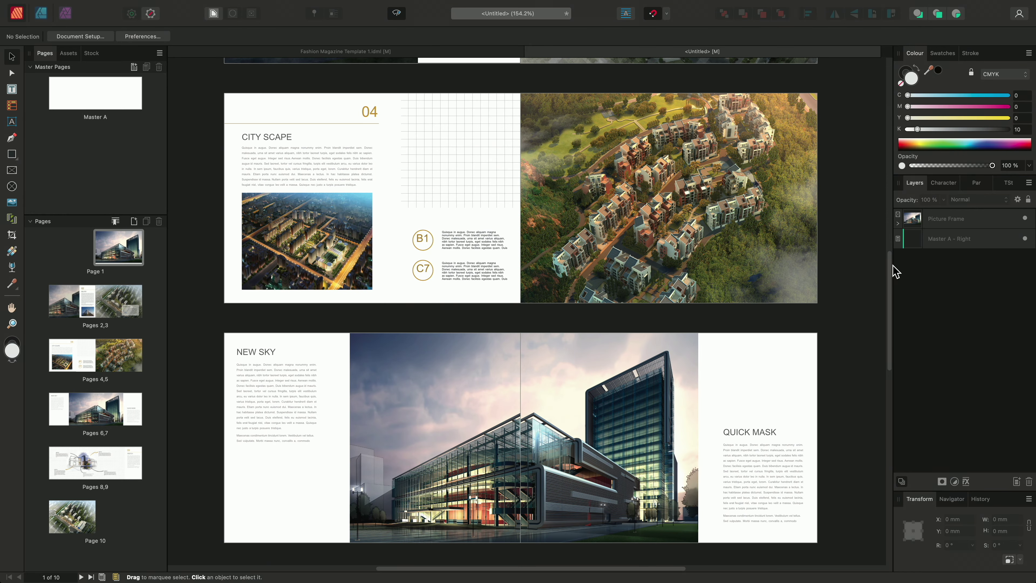